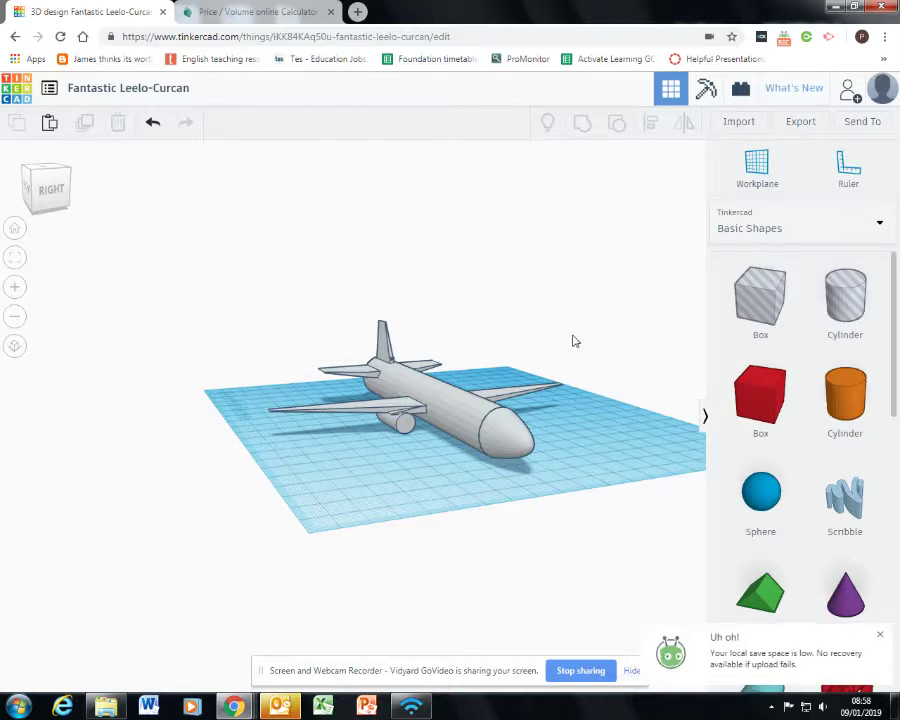
Check the PlanFab price calculator's web address, then return to the airplane design
right_drag(583, 301, 480, 305)
click(278, 9)
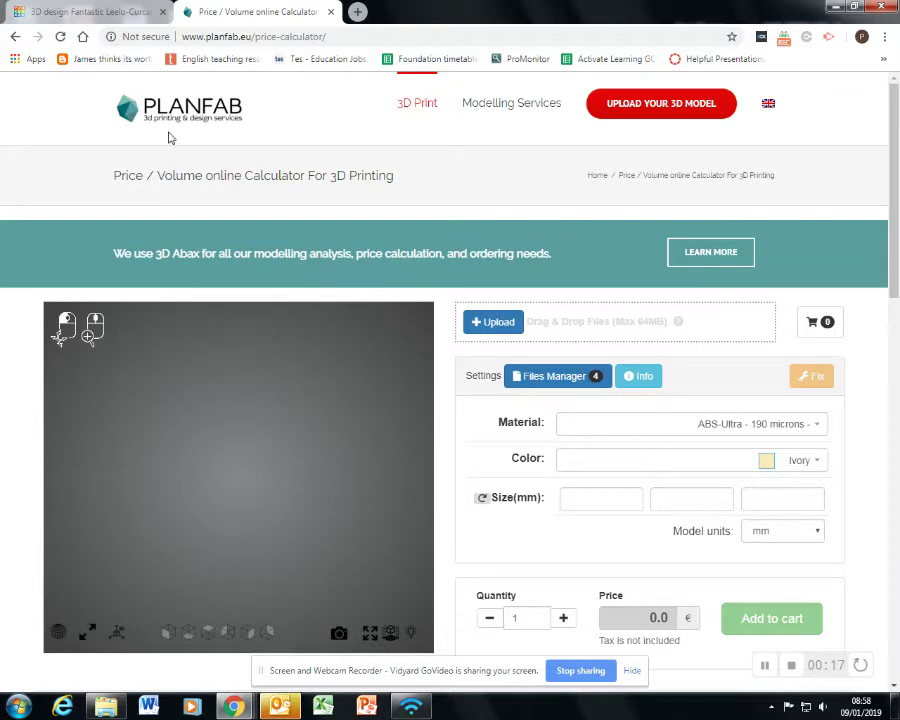
drag(184, 35, 355, 38)
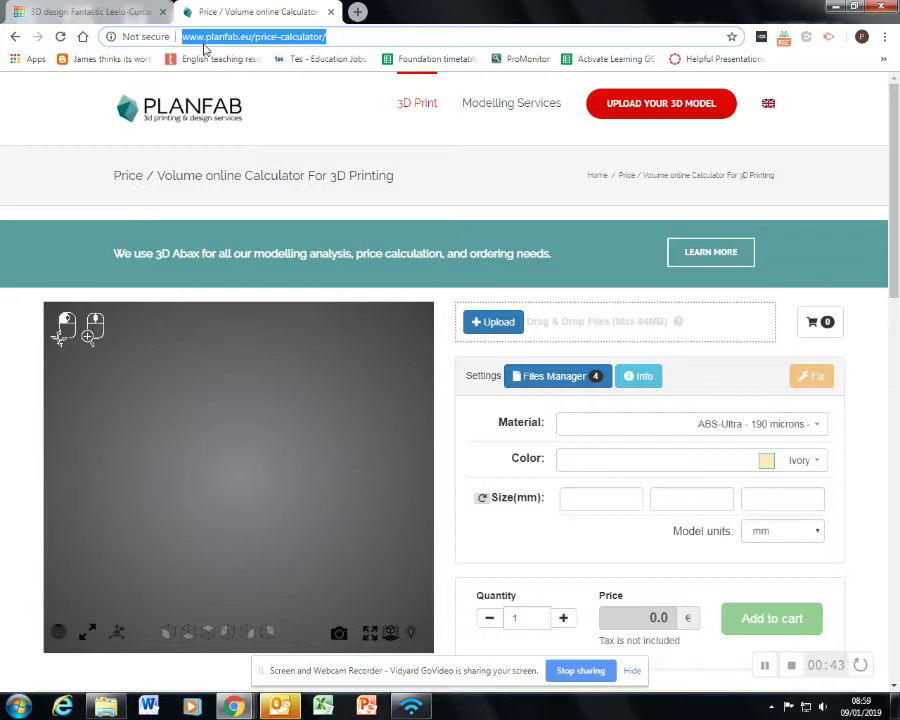
click(92, 14)
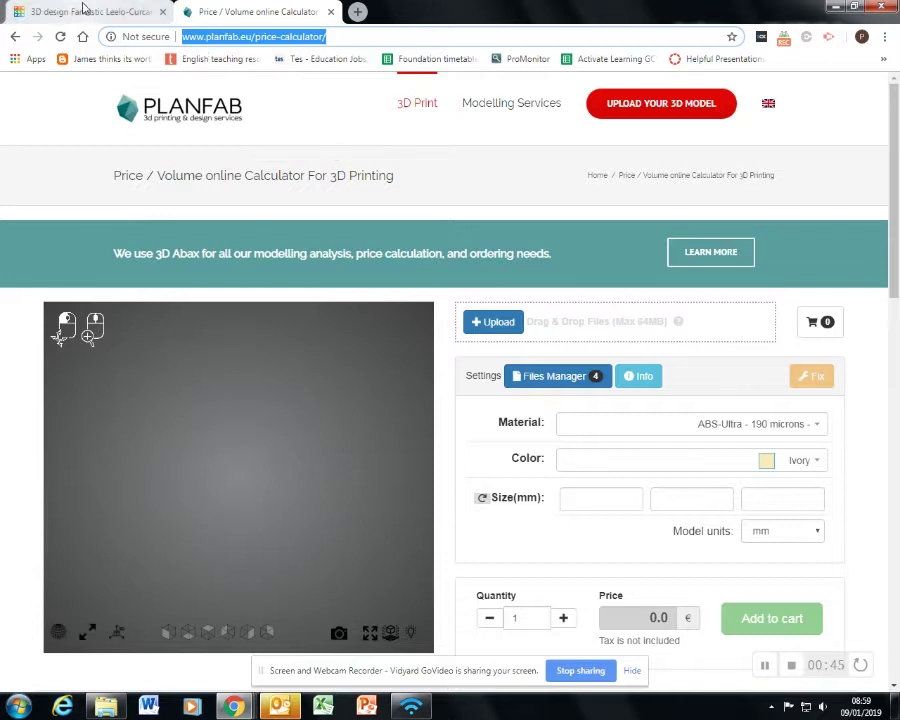
Export the airplane design as an .STL file for 3D printing
right_drag(372, 253, 504, 231)
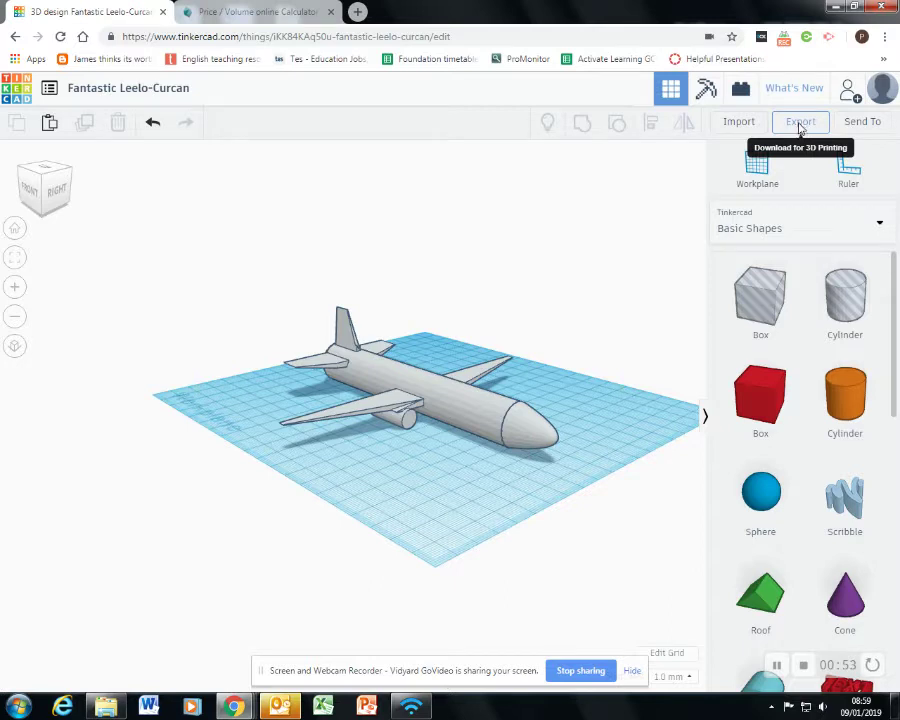
click(800, 122)
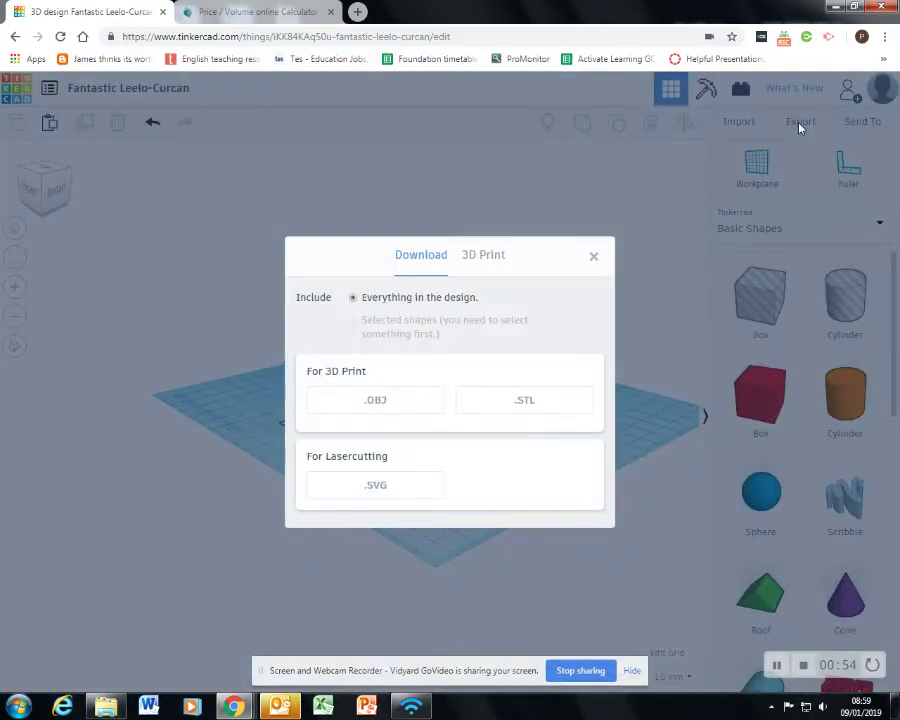
click(525, 400)
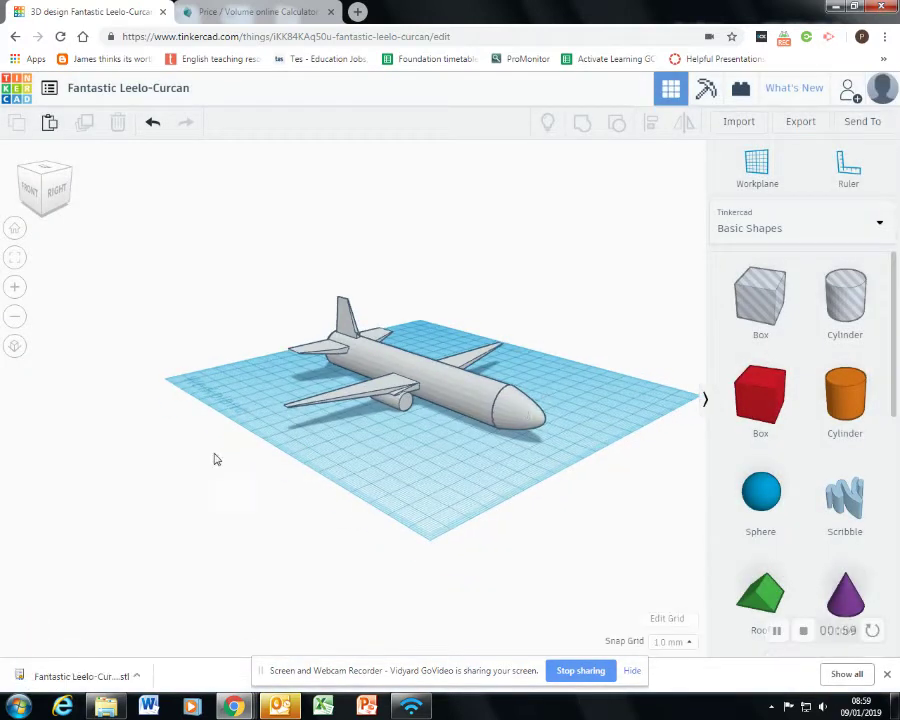
click(263, 9)
Upload the newest airplane STL to PlanFab, showing 146 × 152 × 40 mm at 34.92 €
click(493, 322)
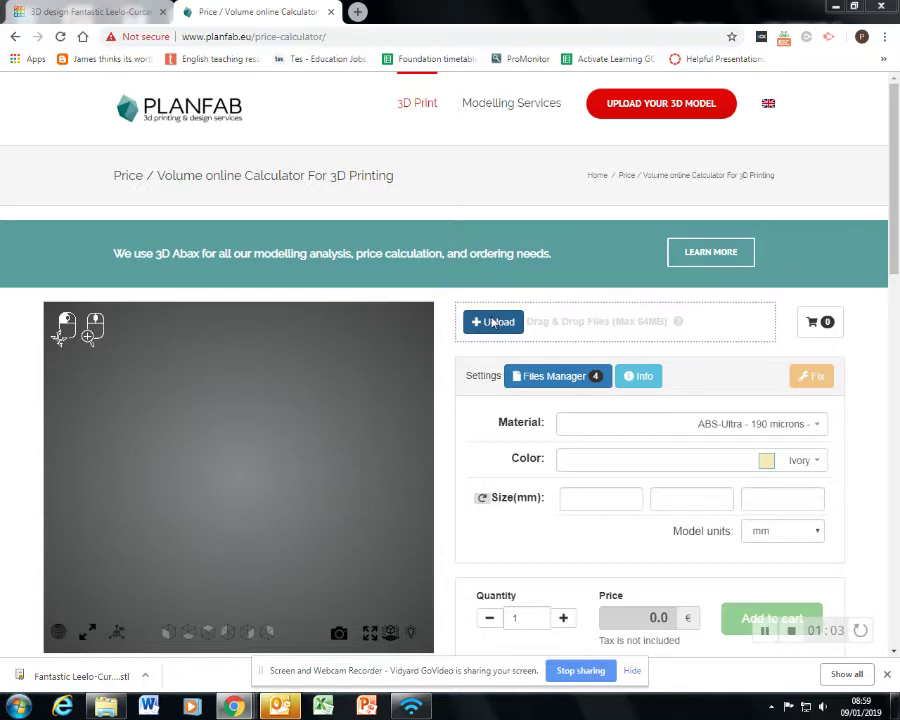
click(245, 76)
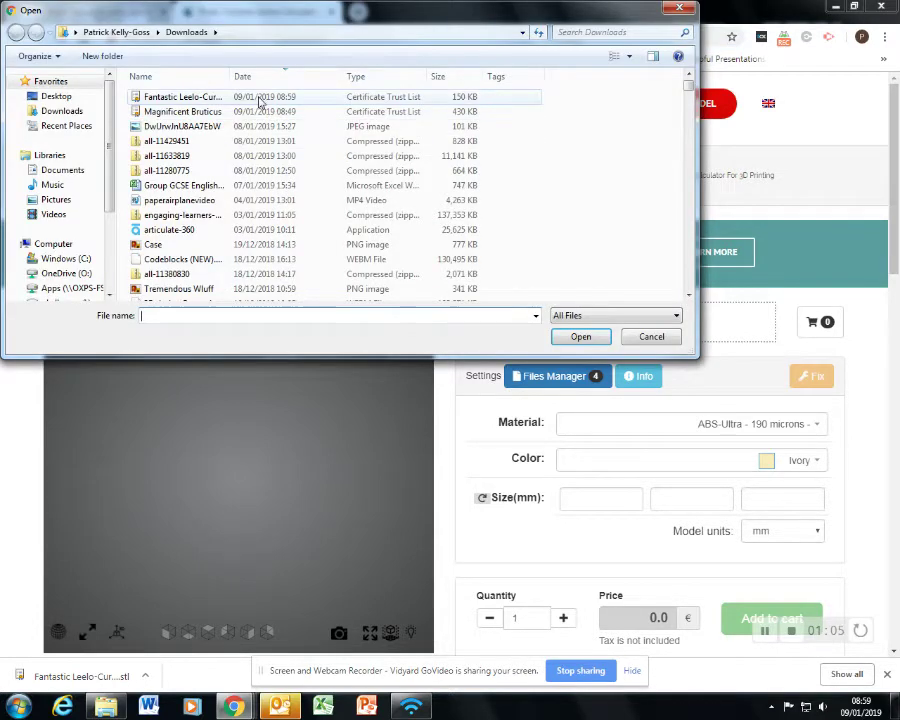
double_click(262, 97)
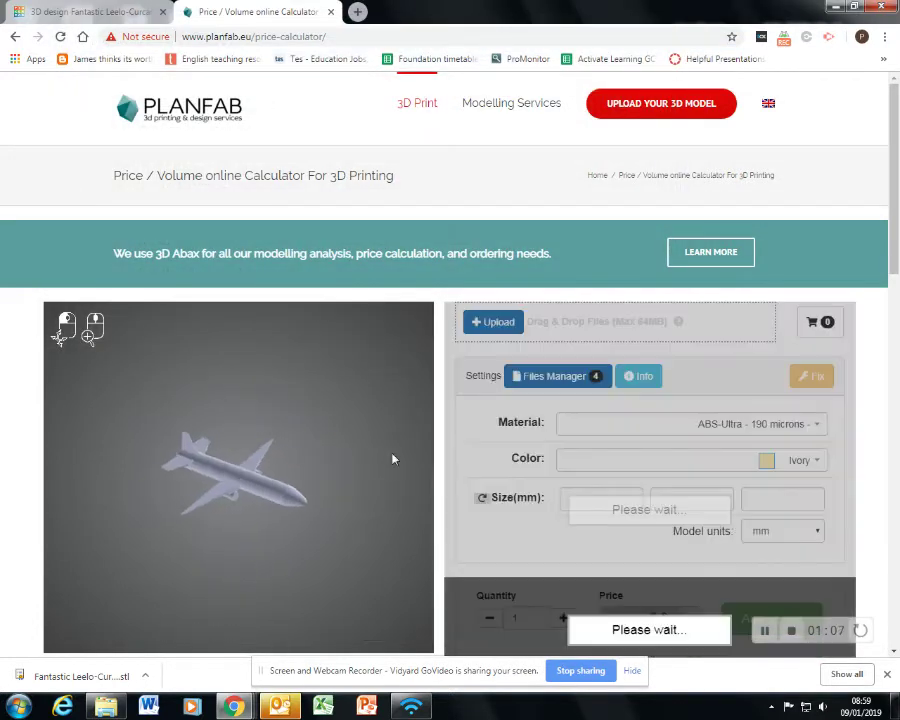
mouse_move(328, 446)
mouse_down()
mouse_move(237, 455)
mouse_move(269, 466)
mouse_move(313, 450)
mouse_up()
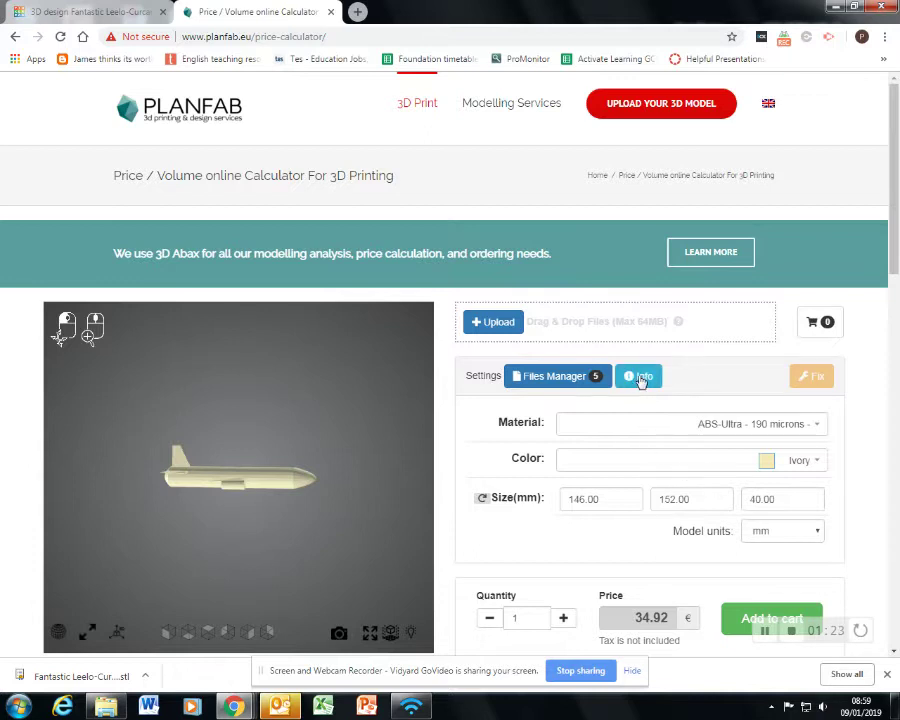
click(642, 383)
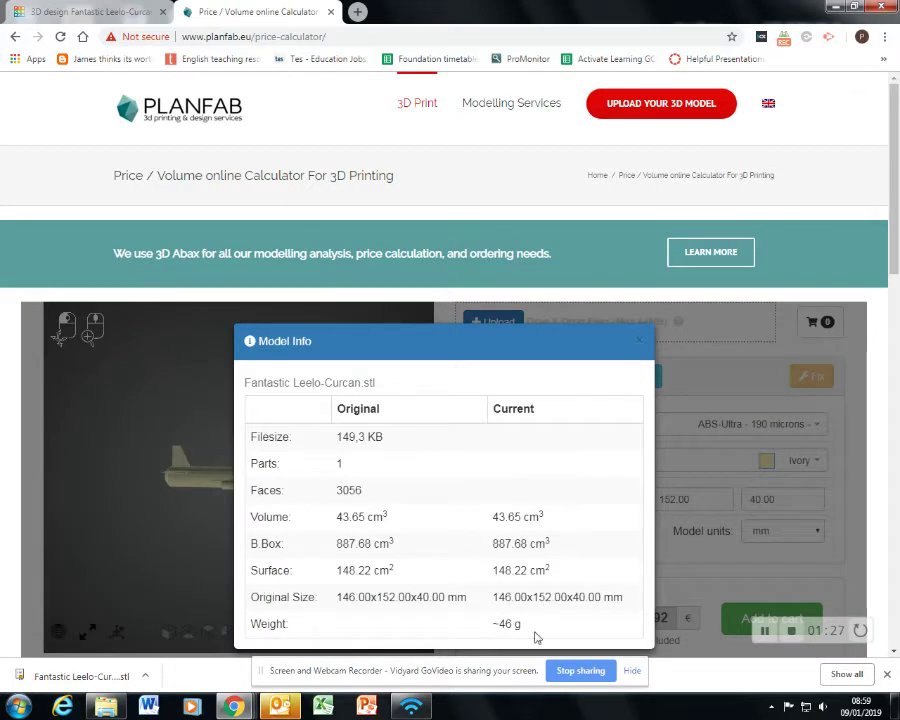
Highlight the airplane's estimated weight of about 46 g in Model Info
drag(522, 624, 486, 632)
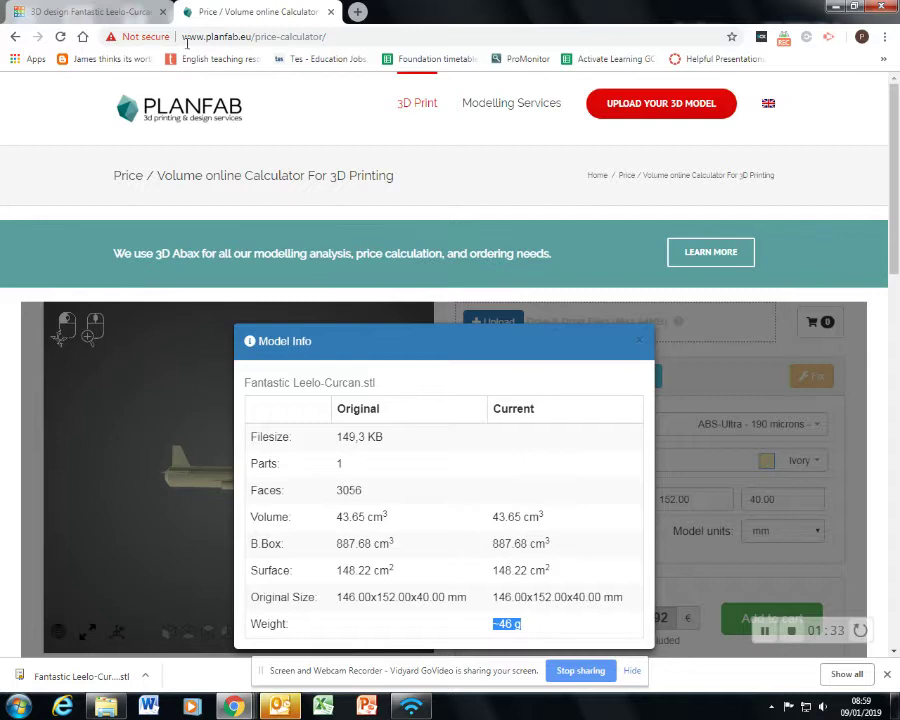
Ungroup the whole airplane into its orange fuselage, blue wings and hole shapes
click(107, 8)
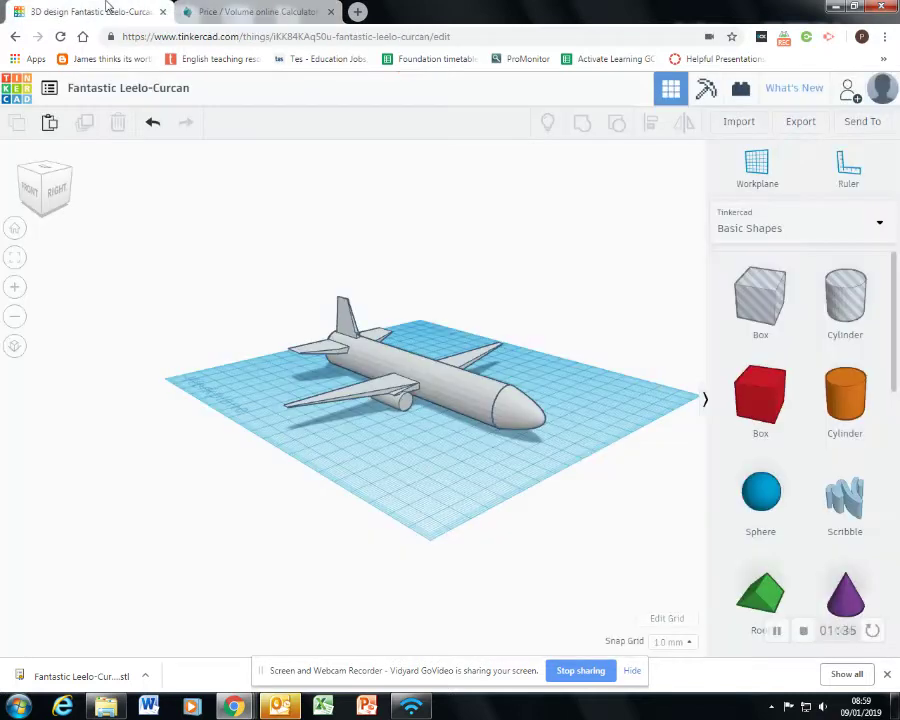
right_drag(510, 474, 285, 516)
drag(137, 261, 715, 638)
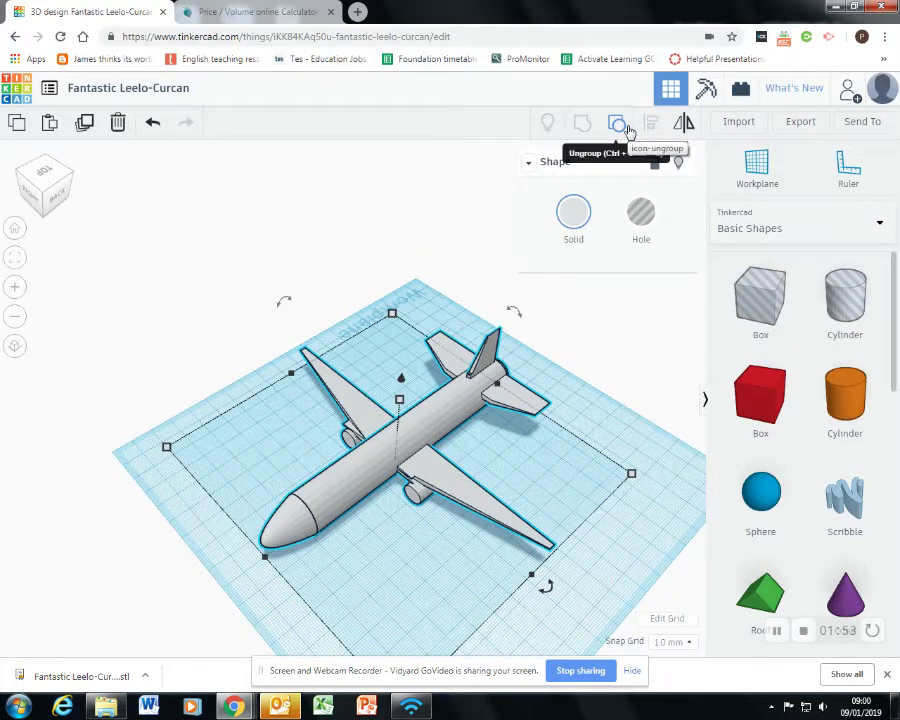
click(627, 129)
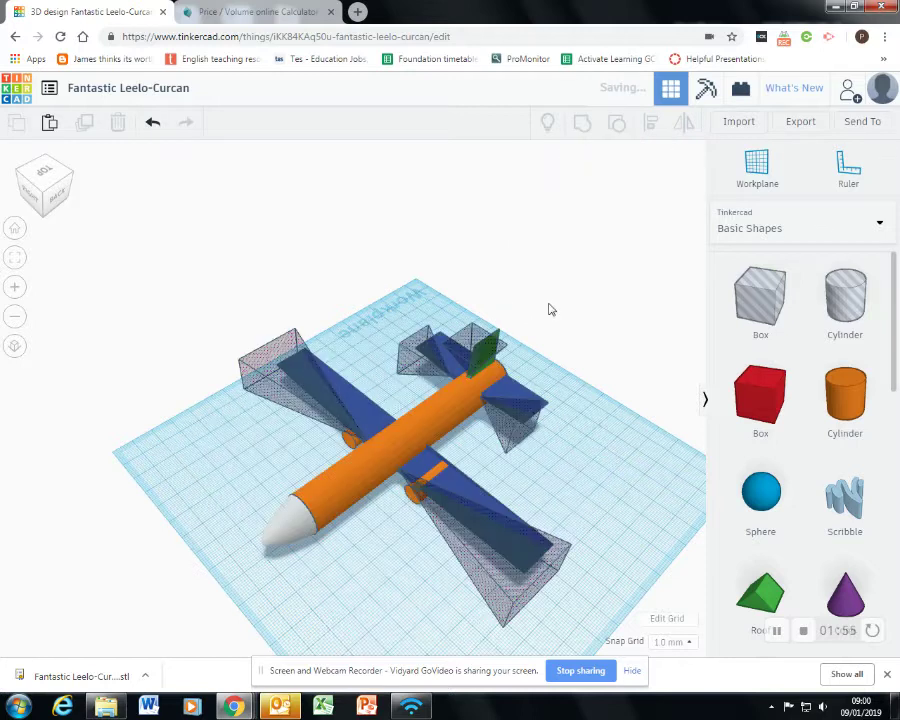
right_drag(556, 287, 590, 270)
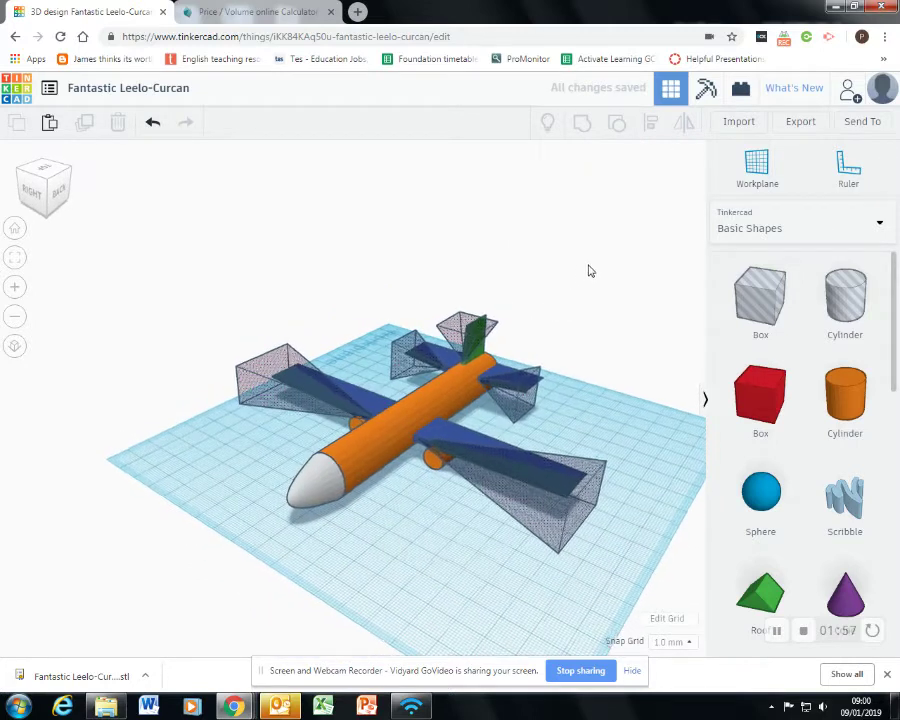
click(388, 443)
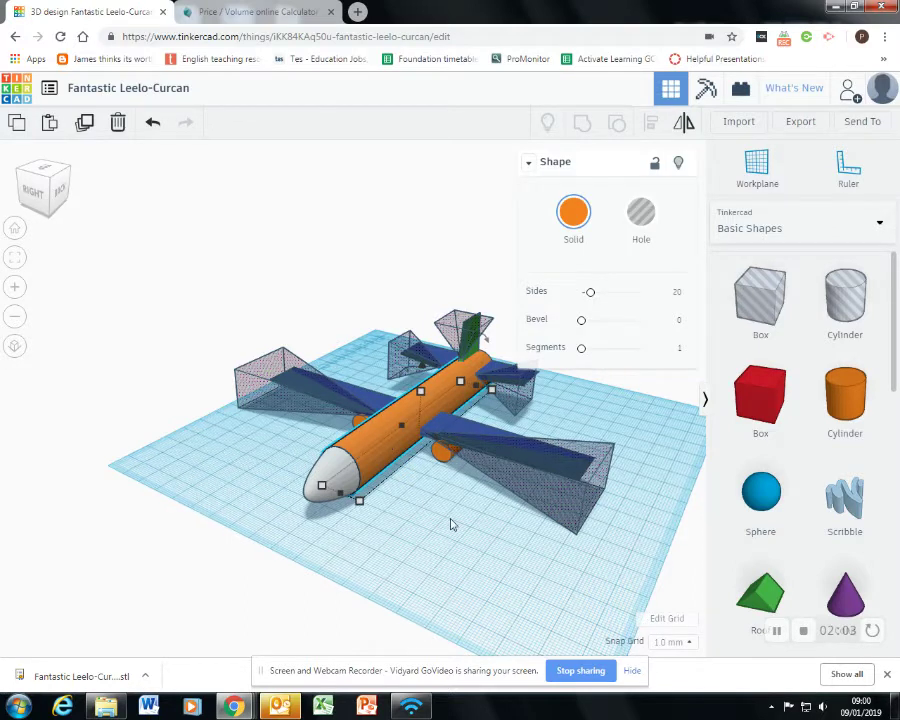
Duplicate the orange fuselage, shrink the copy to about 15.60 × 104.00 mm, and make it a hole
right_drag(450, 524, 353, 503)
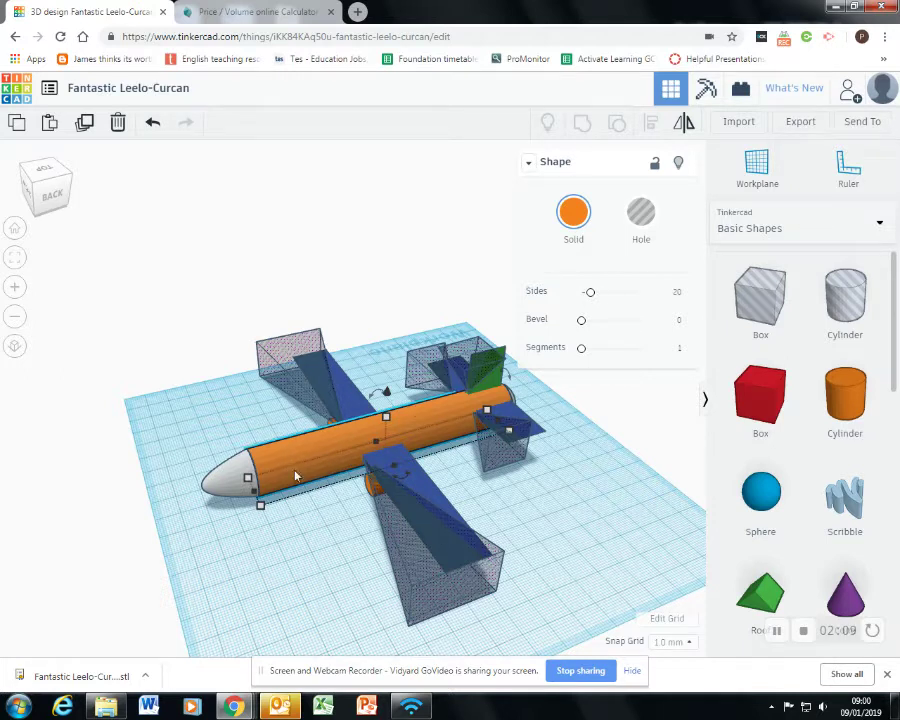
right_drag(297, 476, 360, 472)
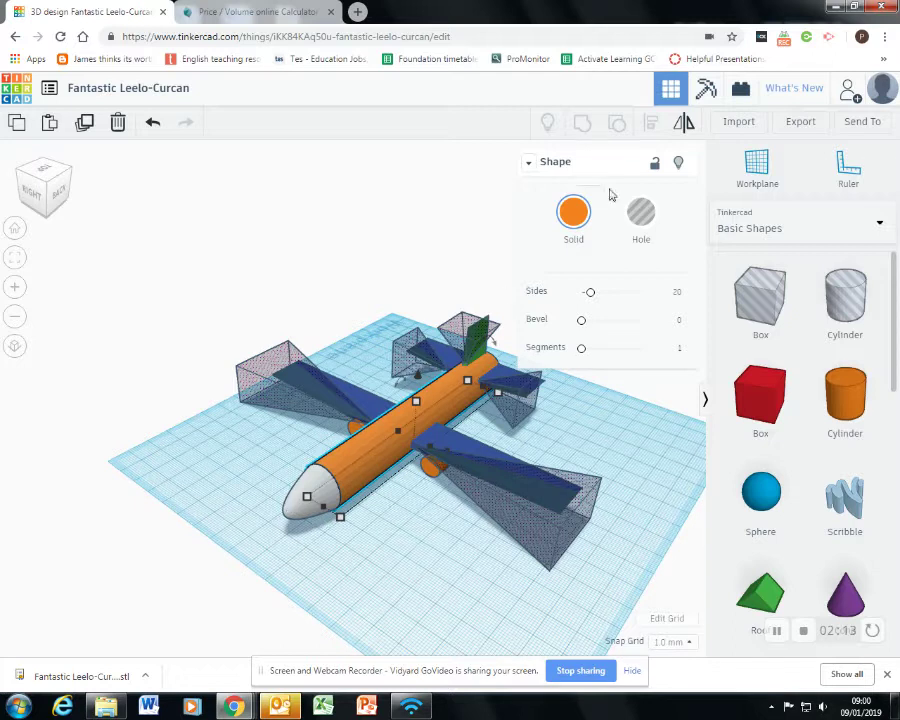
click(402, 534)
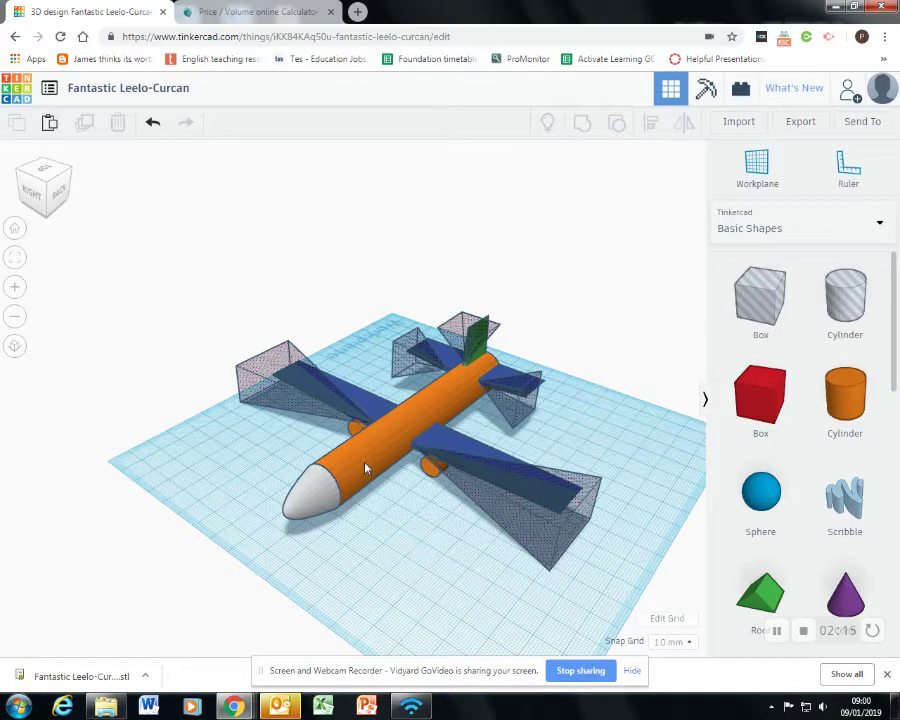
click(367, 453)
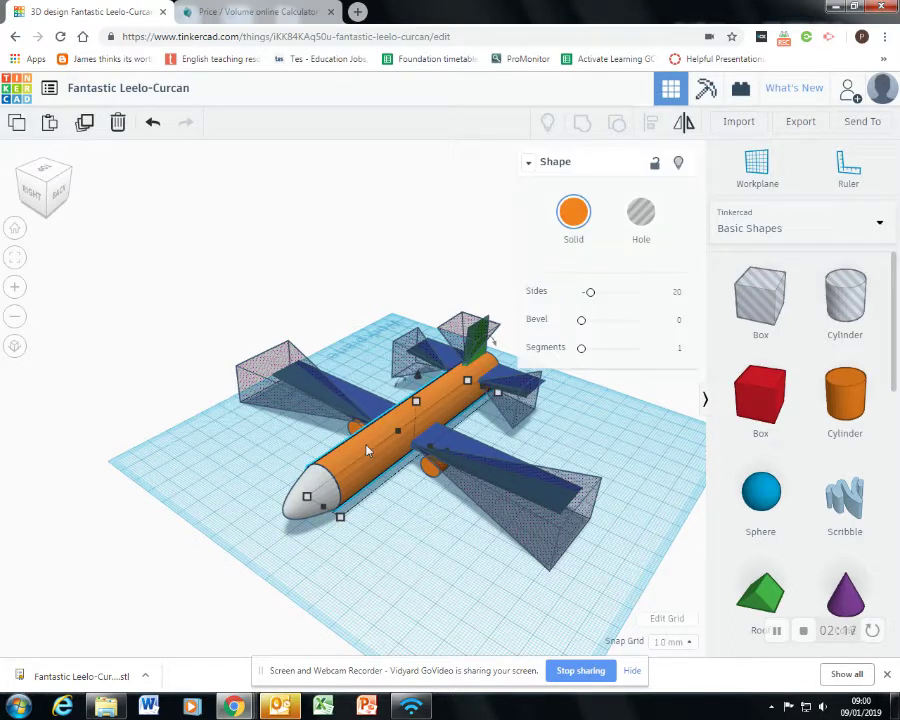
click(86, 131)
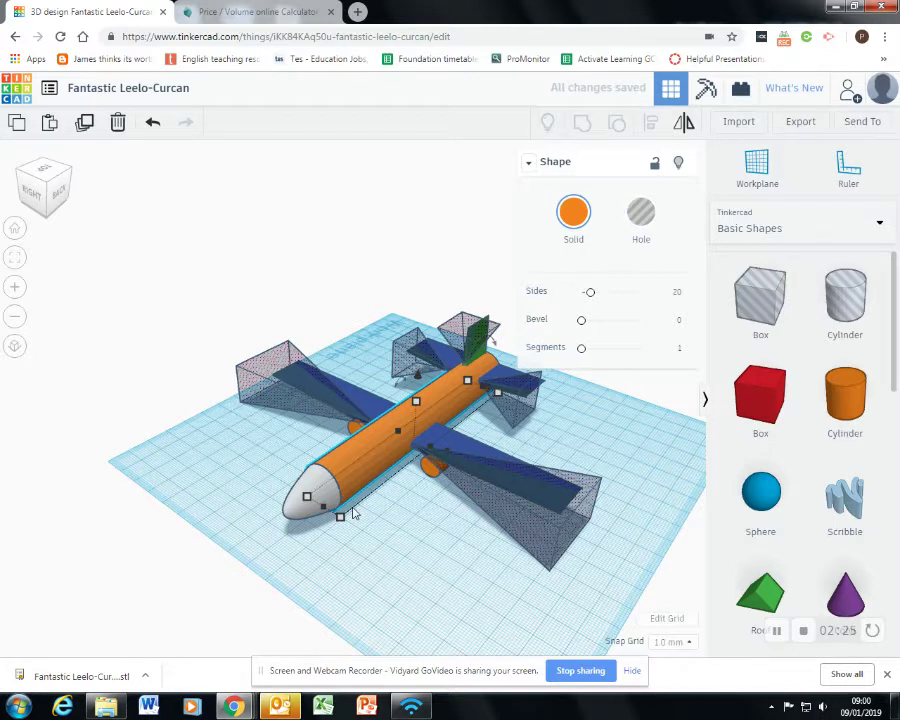
mouse_move(340, 517)
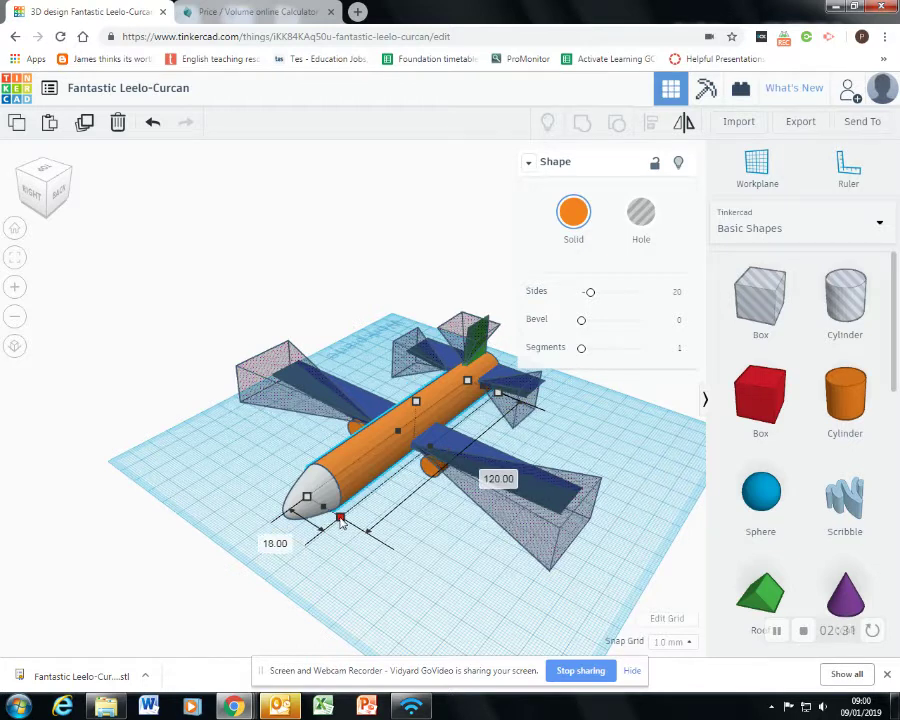
drag(340, 517, 350, 489)
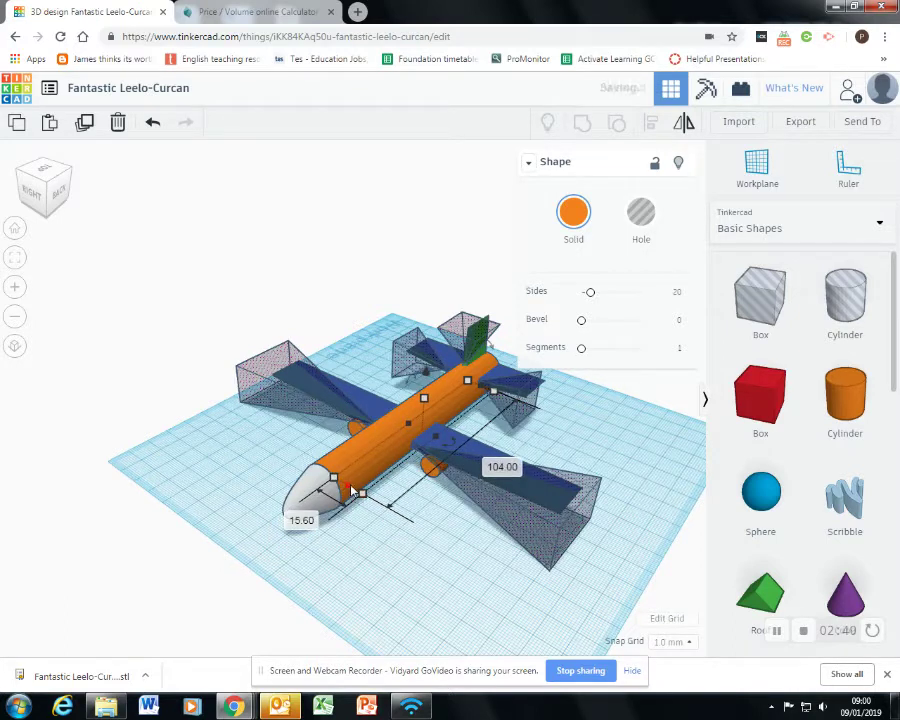
right_drag(362, 512, 404, 482)
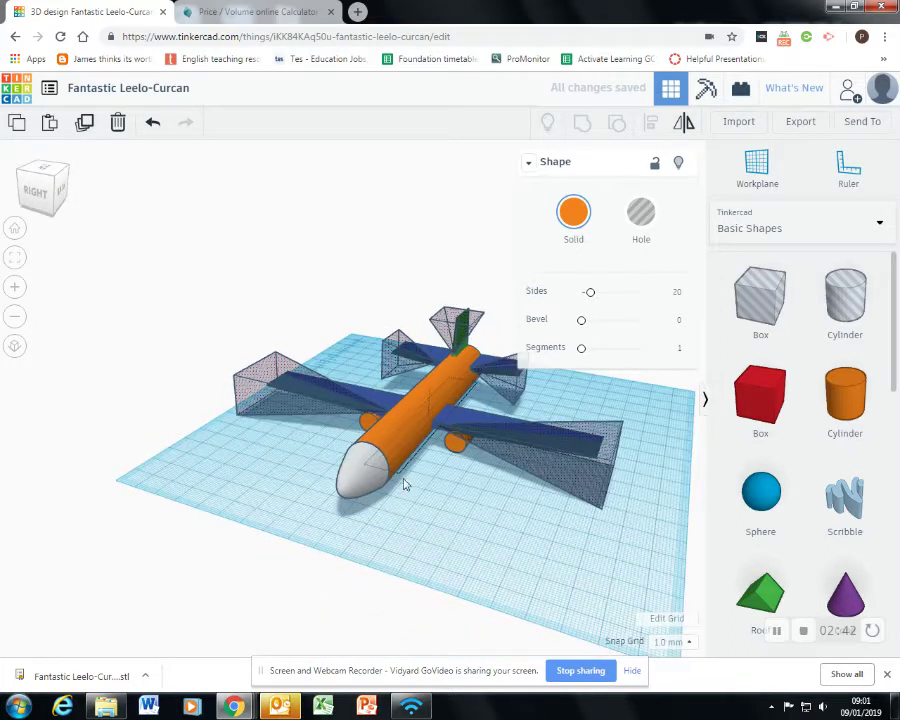
click(636, 223)
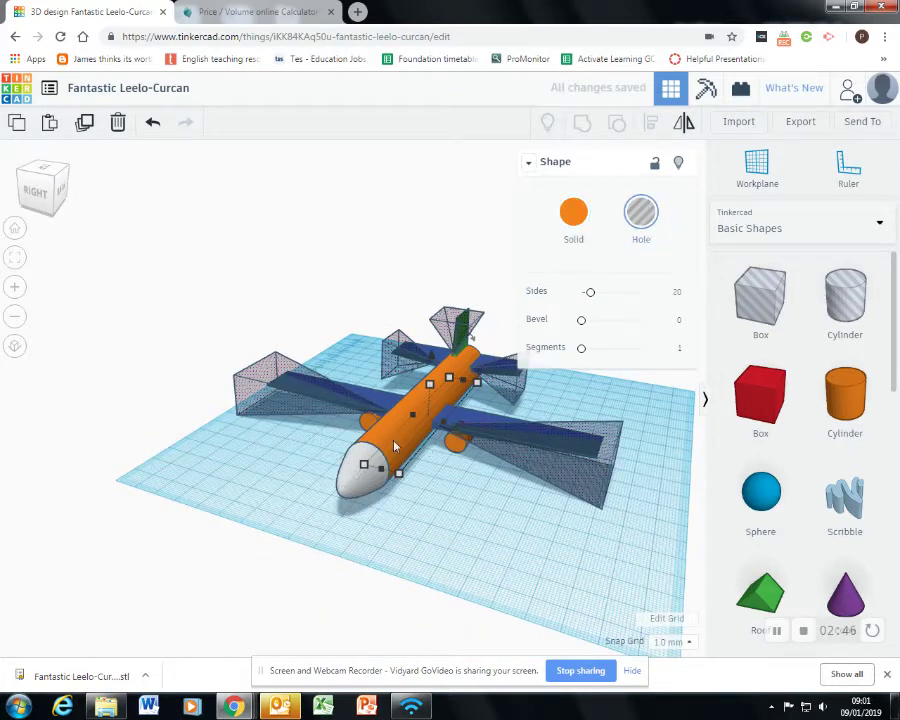
Centre the hole cylinder within the orange fuselage on all three axes
shift+click(358, 478)
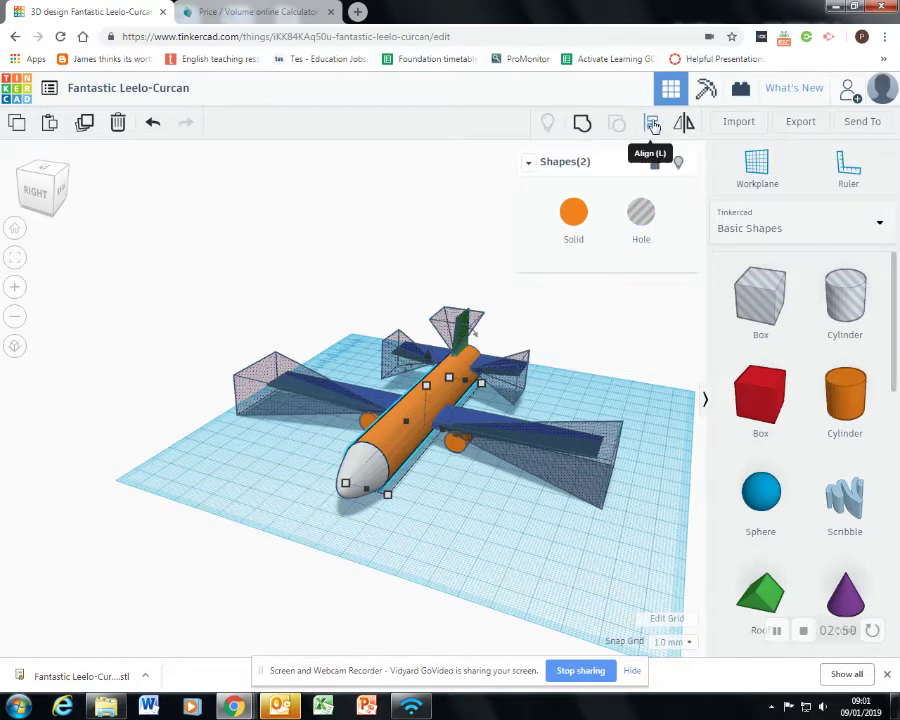
click(651, 124)
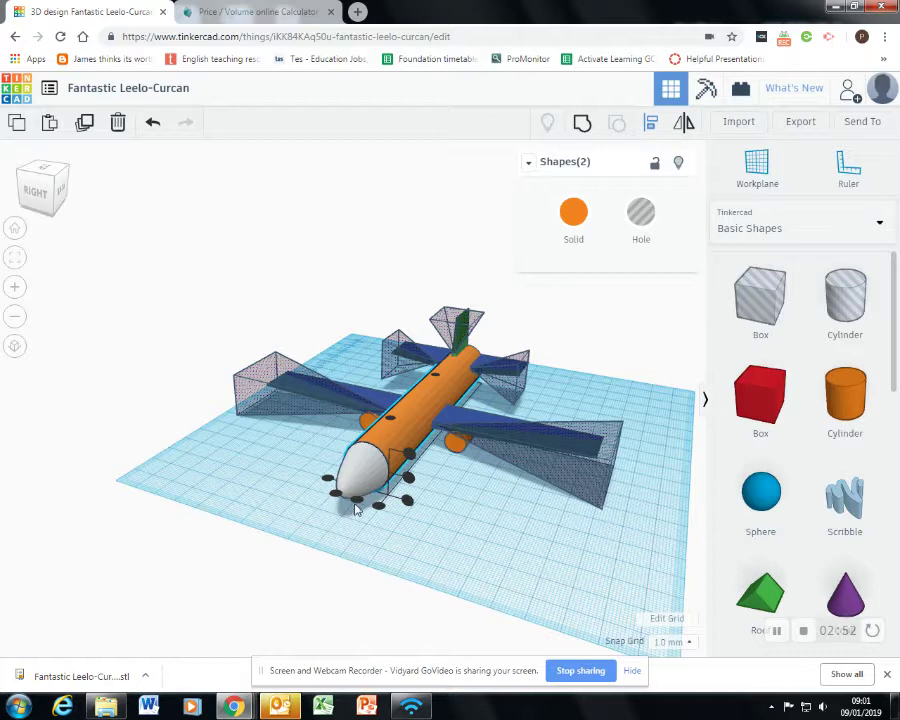
click(408, 478)
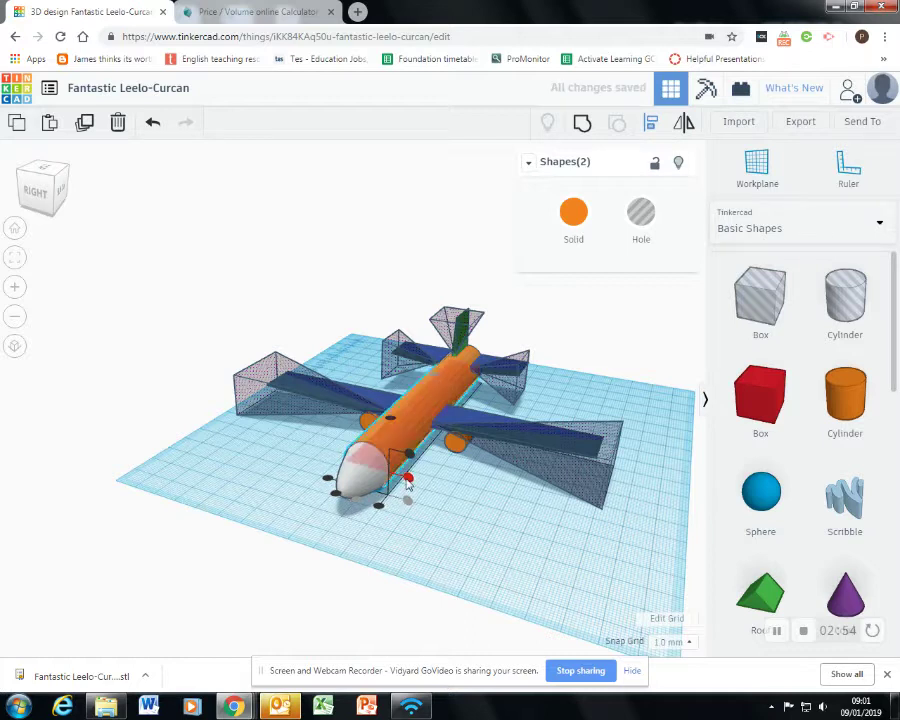
click(408, 479)
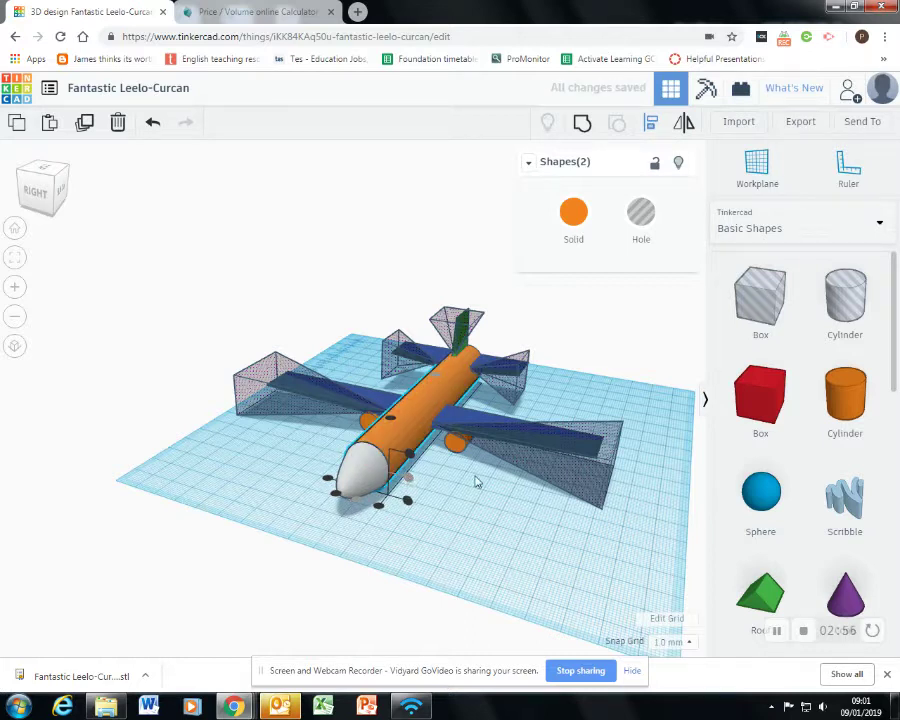
right_drag(518, 544, 346, 512)
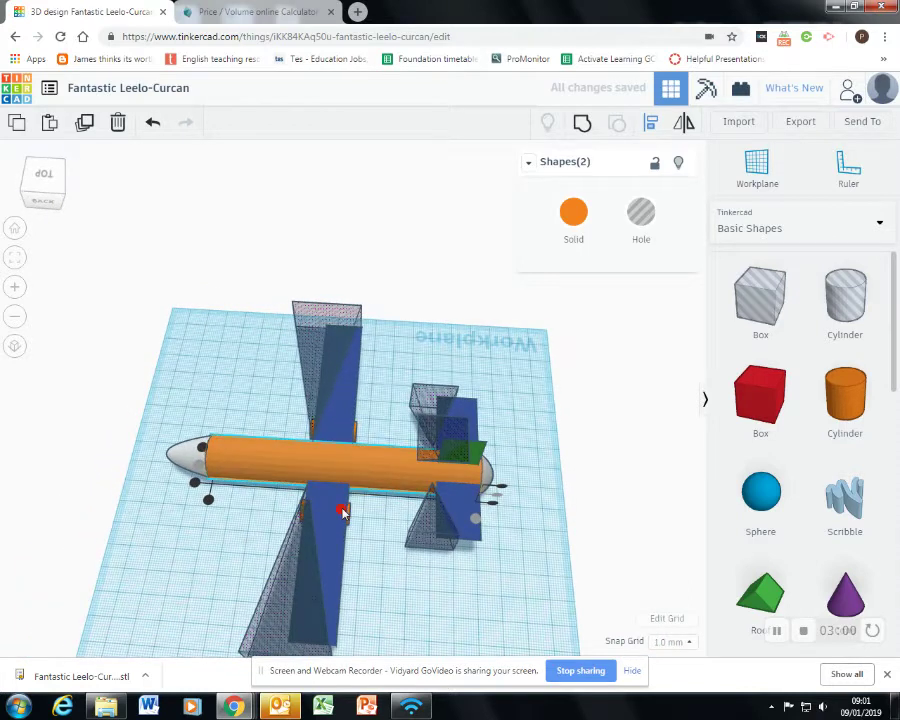
click(342, 511)
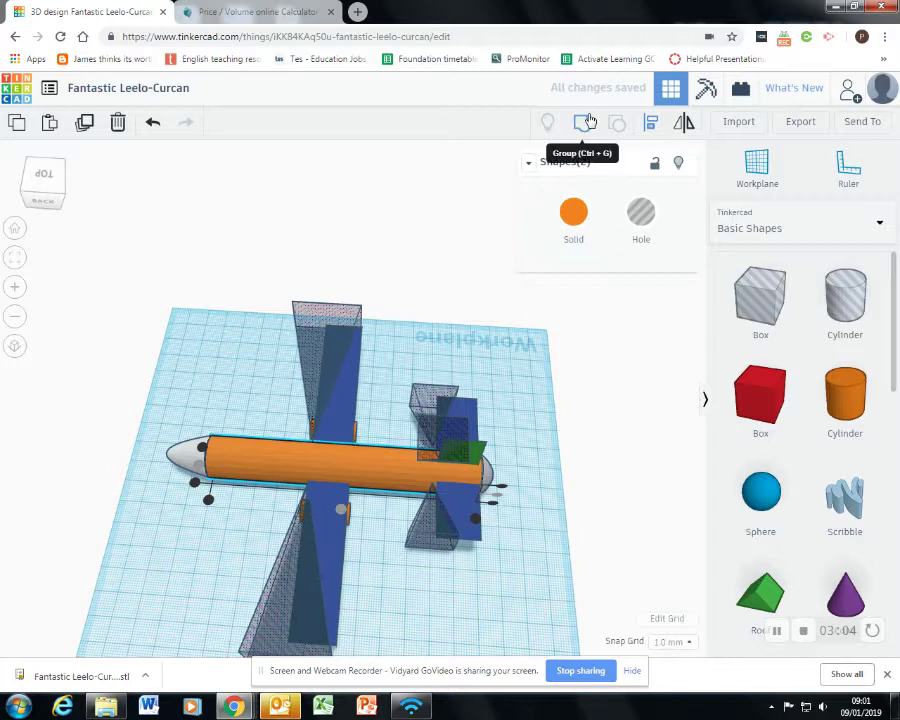
Group all airplane parts into one hollow shape and export it as an STL
key(ctrl+a)
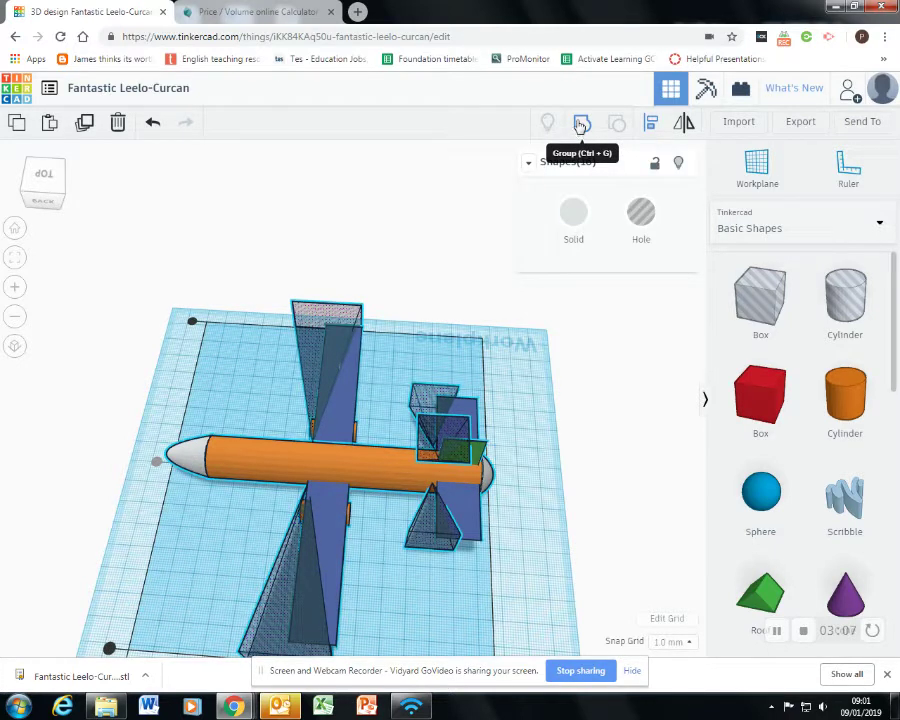
click(580, 124)
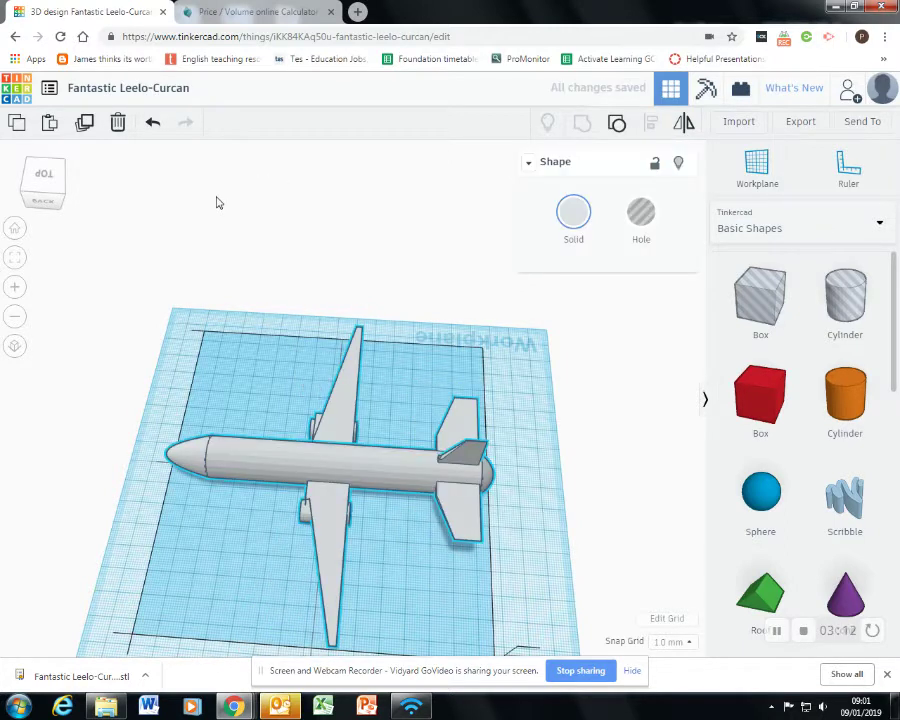
right_drag(215, 204, 410, 340)
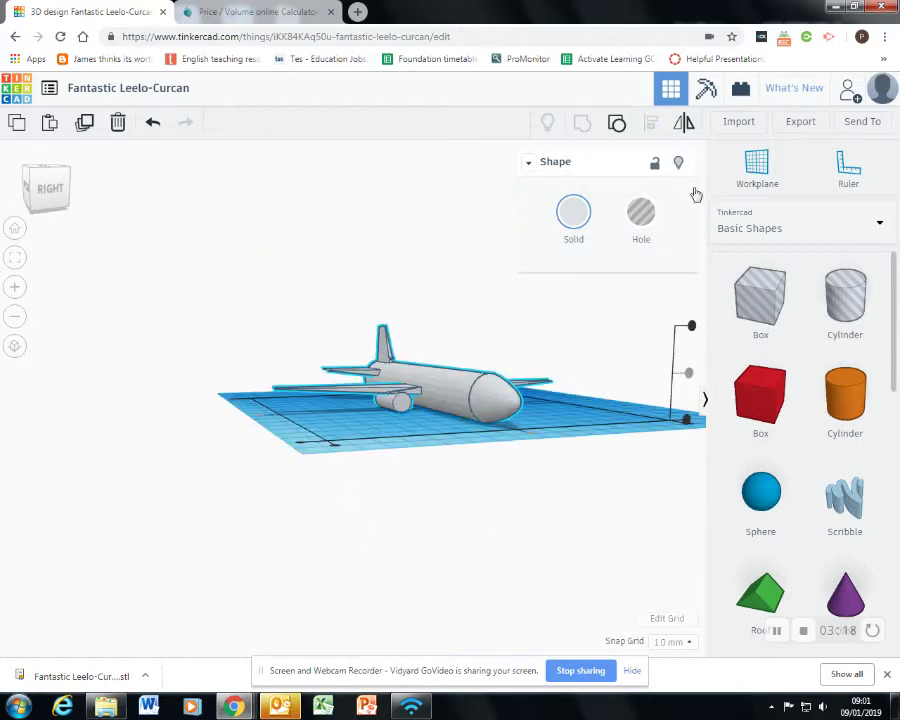
click(808, 123)
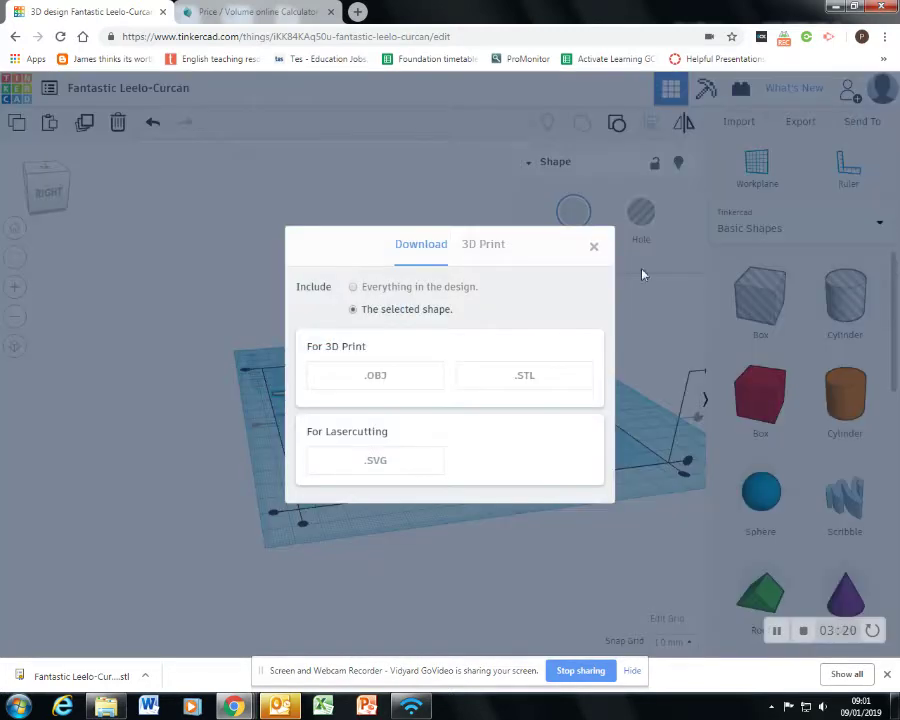
click(537, 375)
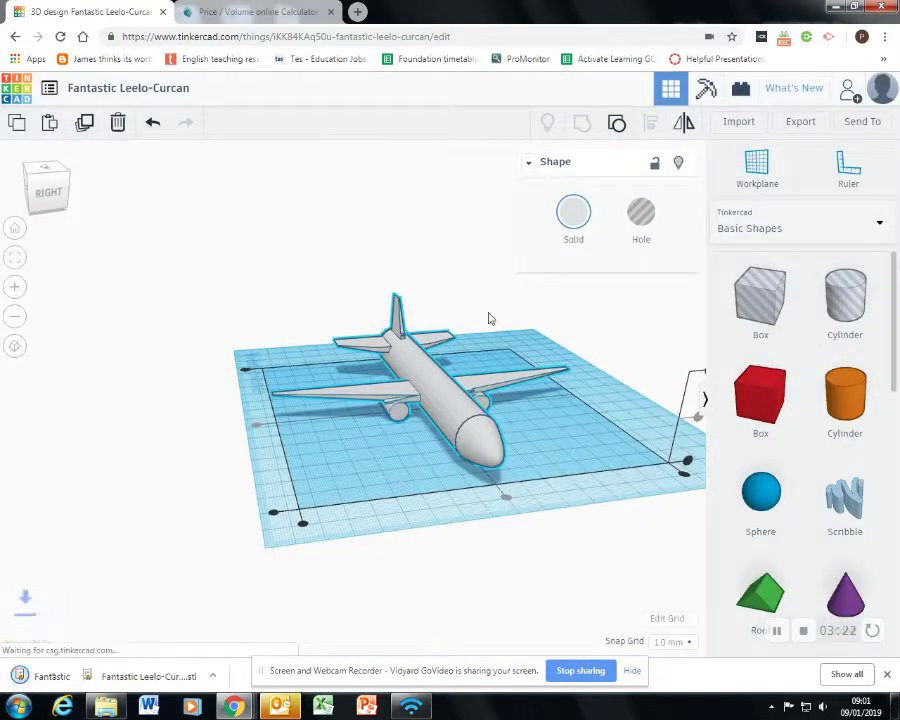
Upload Fantastic Leelo-Curcan (1).stl to PlanFab, dropping the price to 17.53 €
click(263, 16)
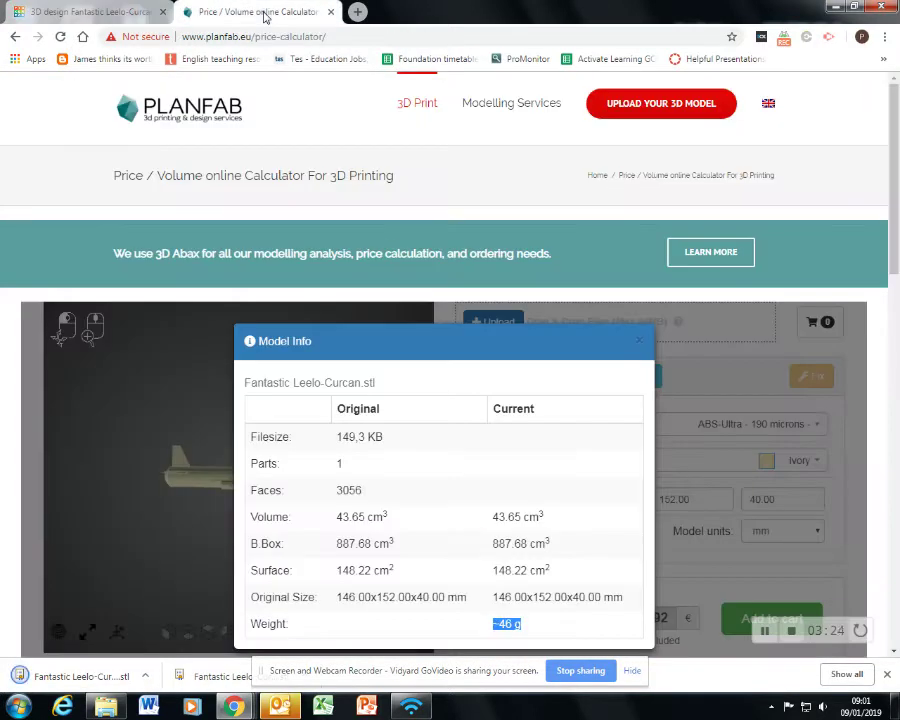
click(640, 341)
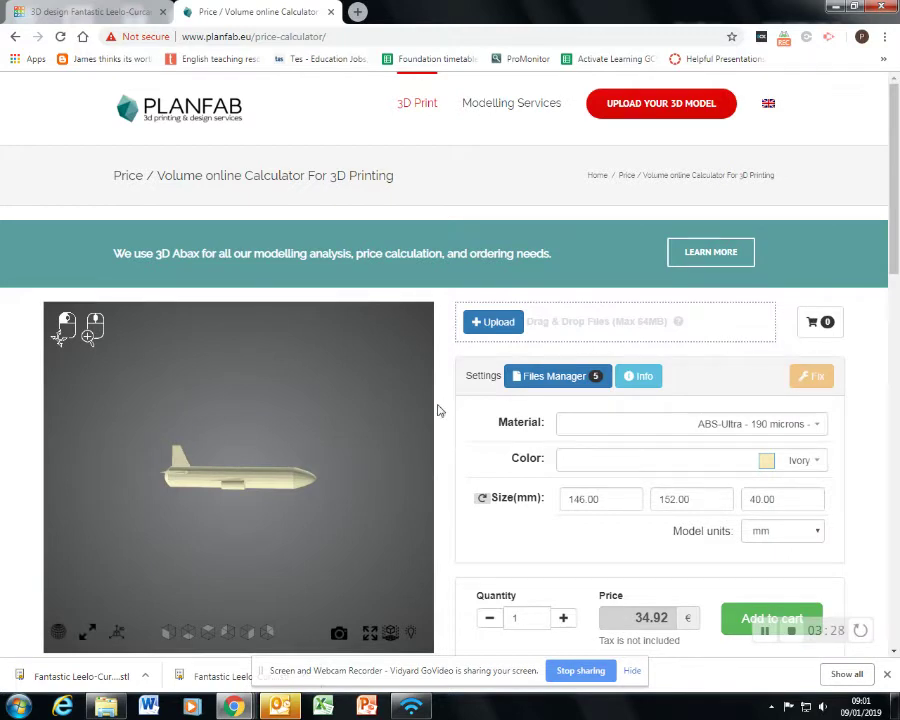
click(490, 321)
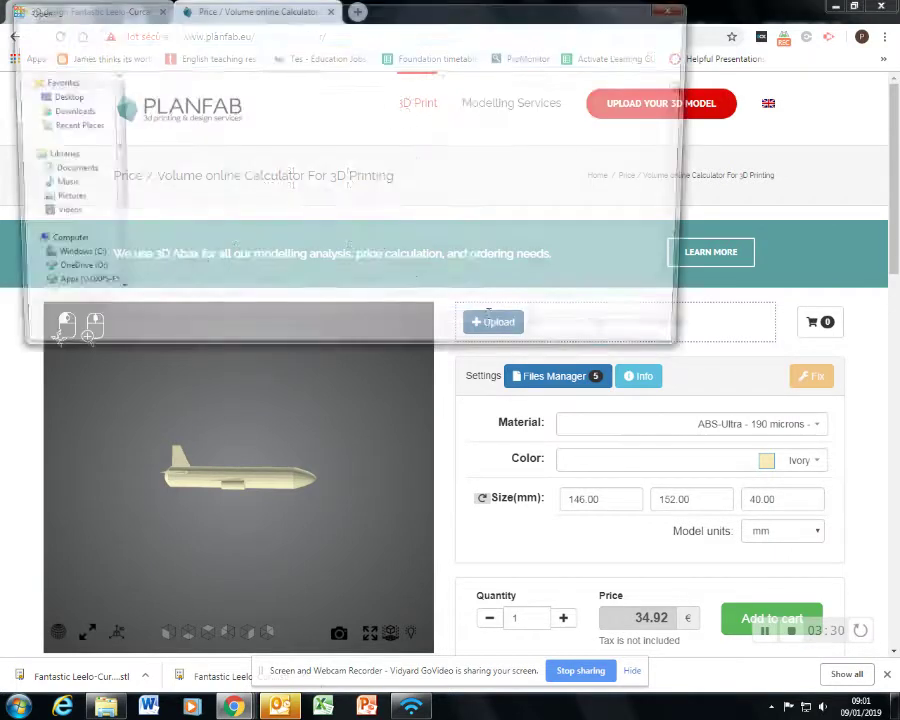
click(213, 97)
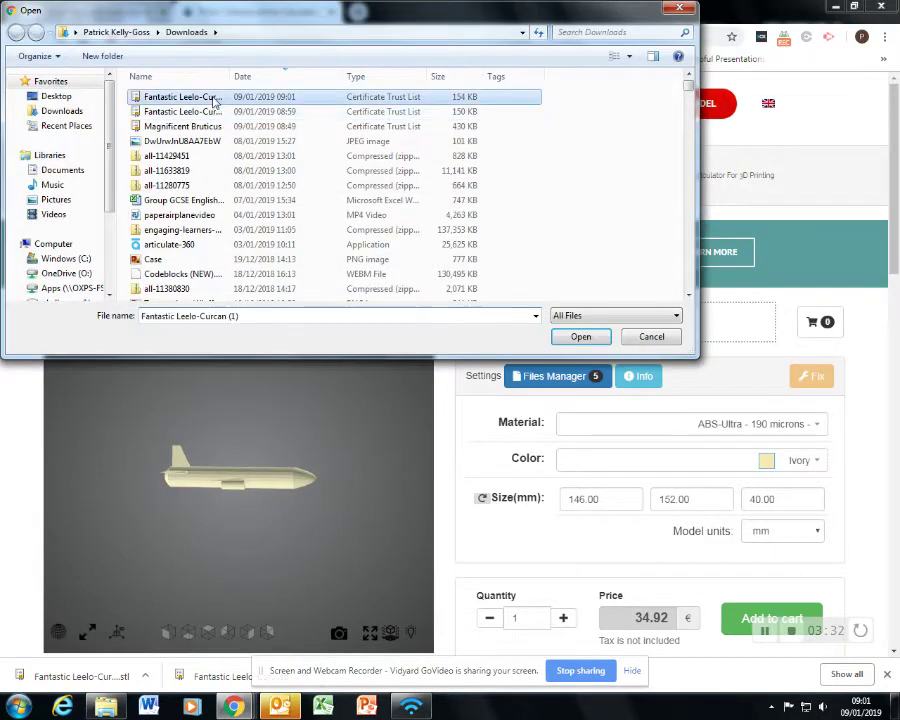
double_click(213, 97)
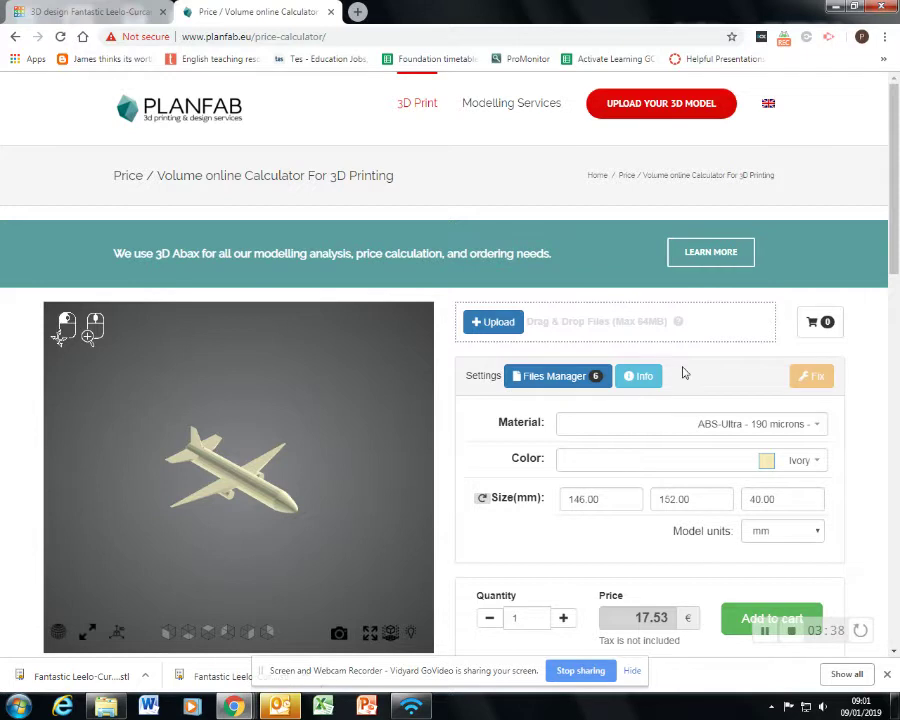
Show Model Info for the hollowed airplane and highlight its ~23 g weight
click(641, 380)
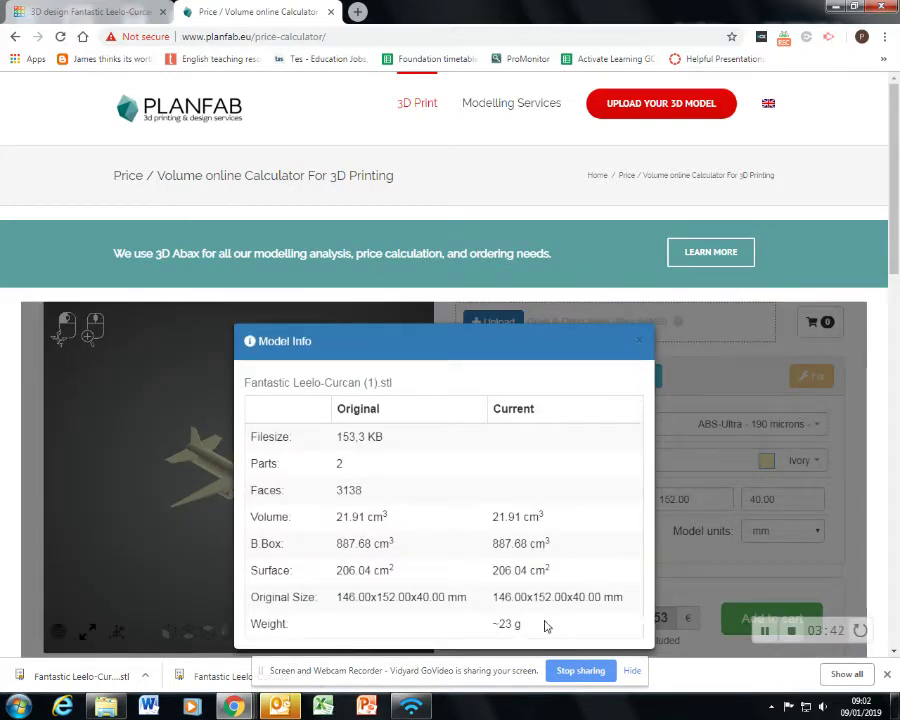
drag(516, 620, 460, 672)
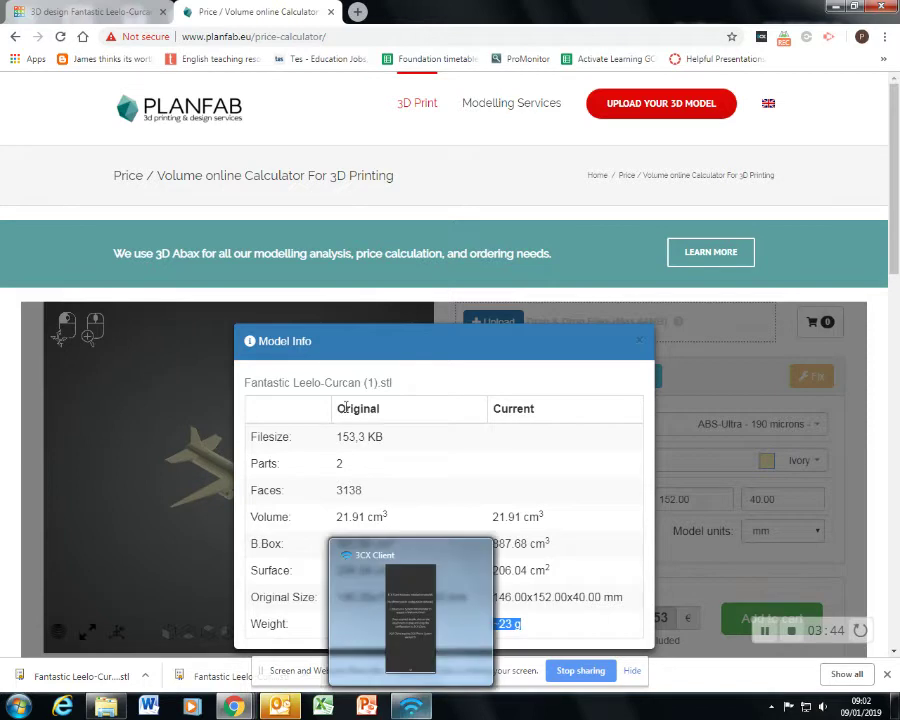